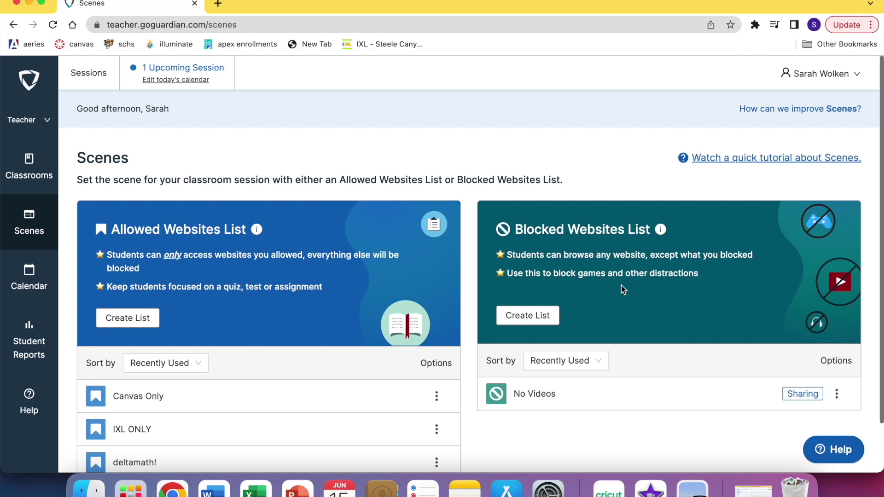
Start a new allowed websites list named Math Tests and continue to choosing its websites
left_click(144, 318)
left_click(141, 206)
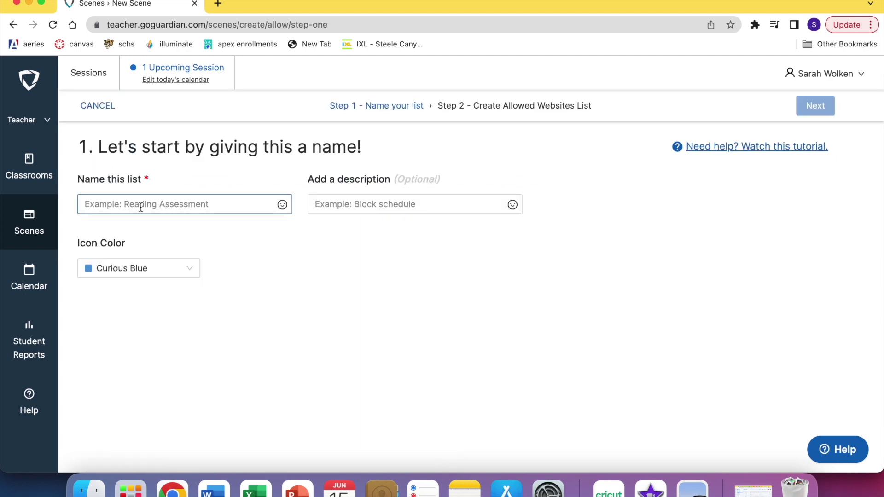
type("Math TEst")
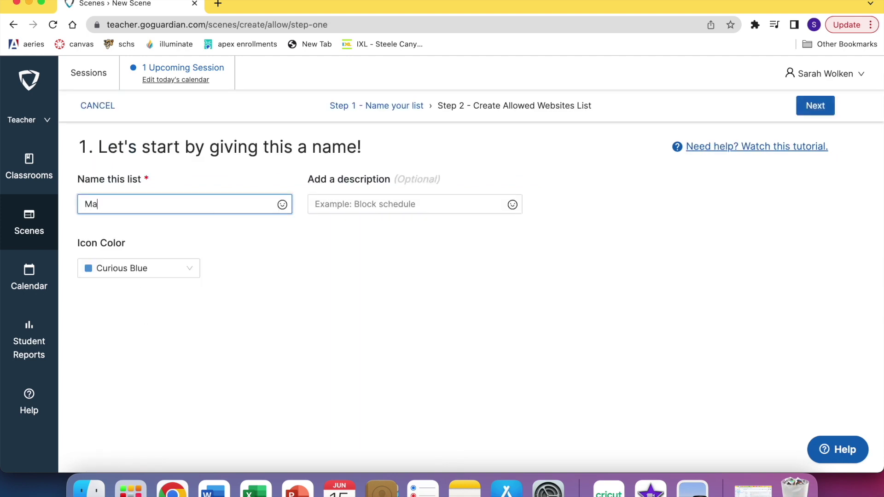
key("BackSpace")
key("BackSpace")
key("BackSpace")
type("ests")
left_click(808, 113)
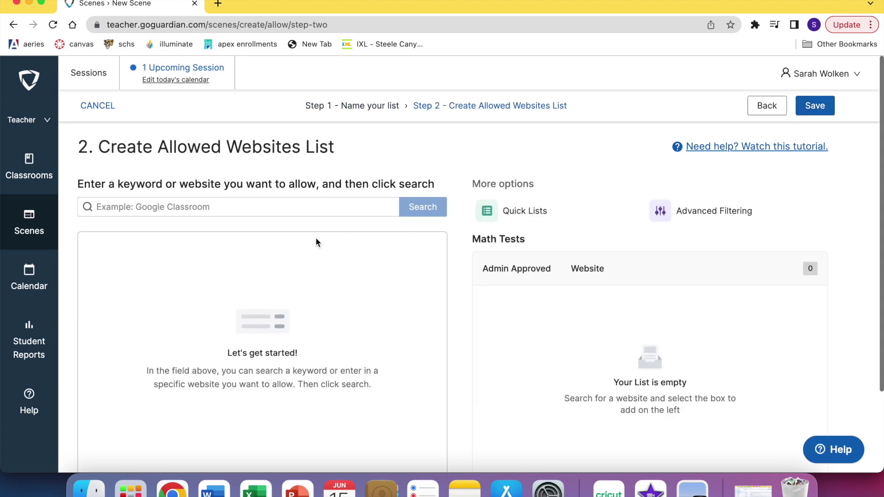
Search for deltamath, add the DeltaMath website to the Math Tests allowed list, and save the list
left_click(318, 207)
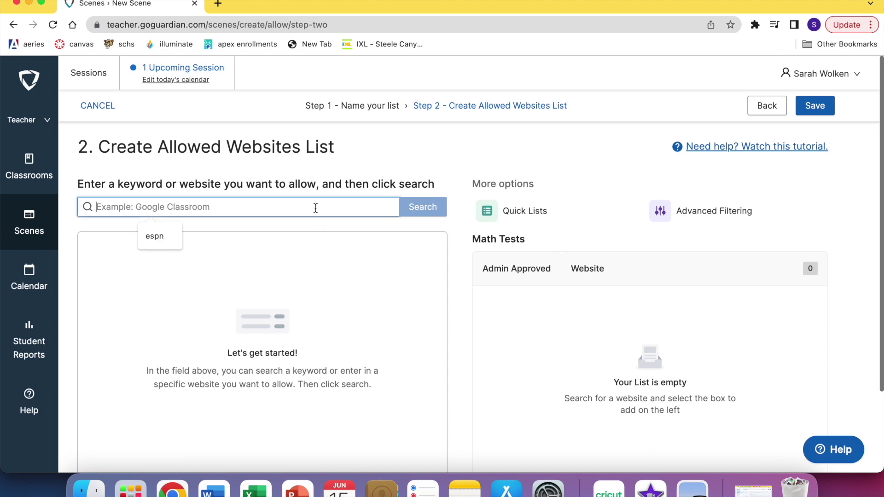
type("deltamath")
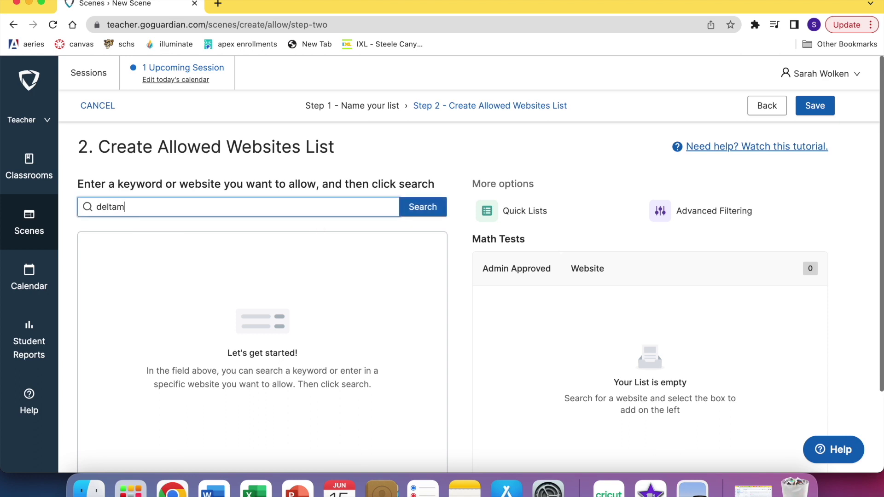
left_click(420, 208)
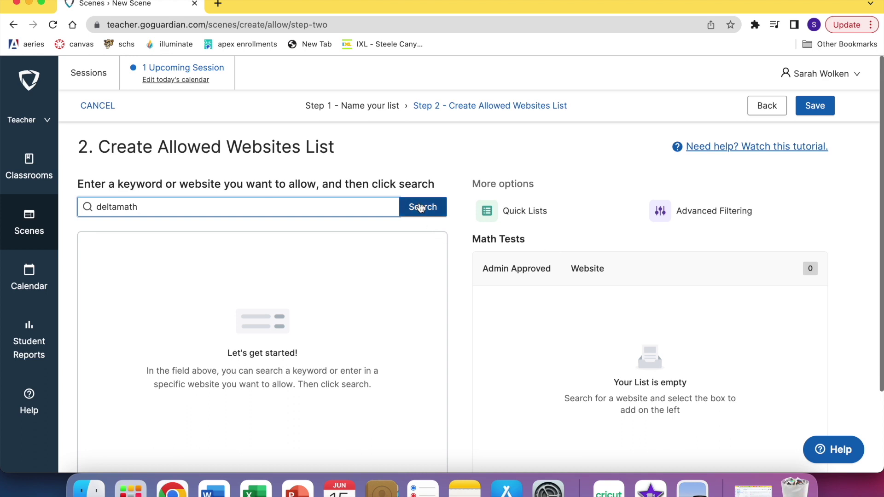
left_click(420, 208)
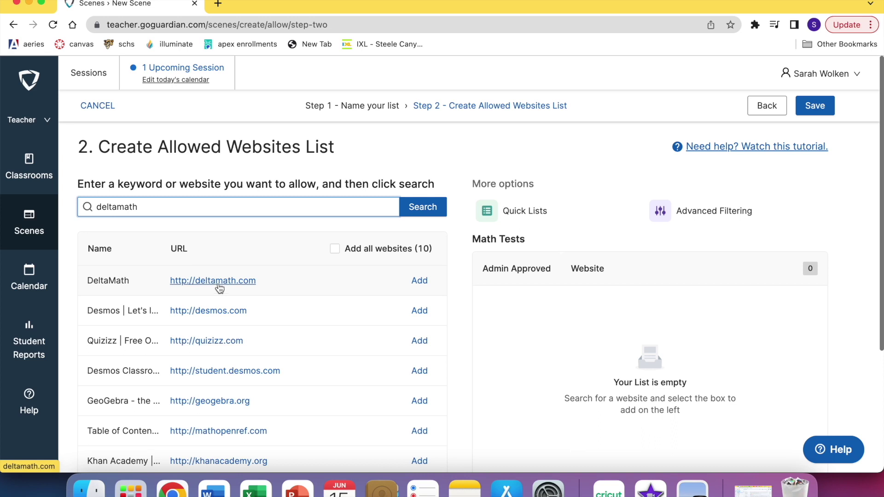
left_click(419, 280)
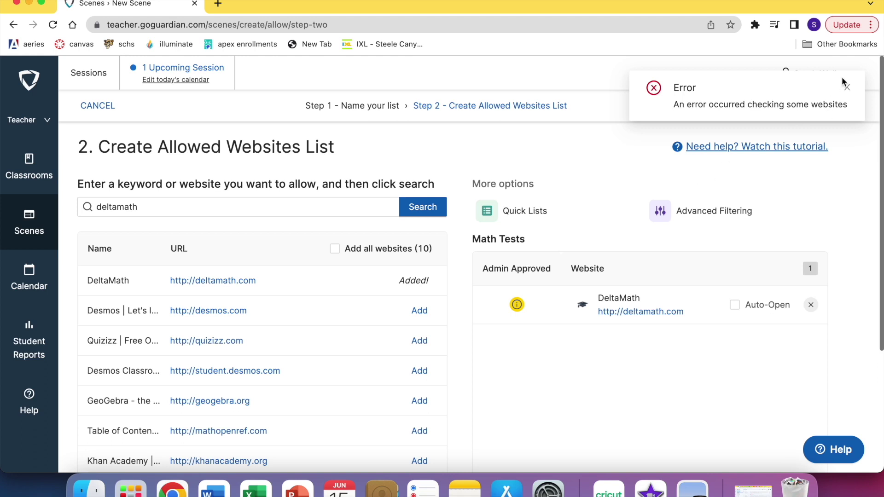
left_click(846, 87)
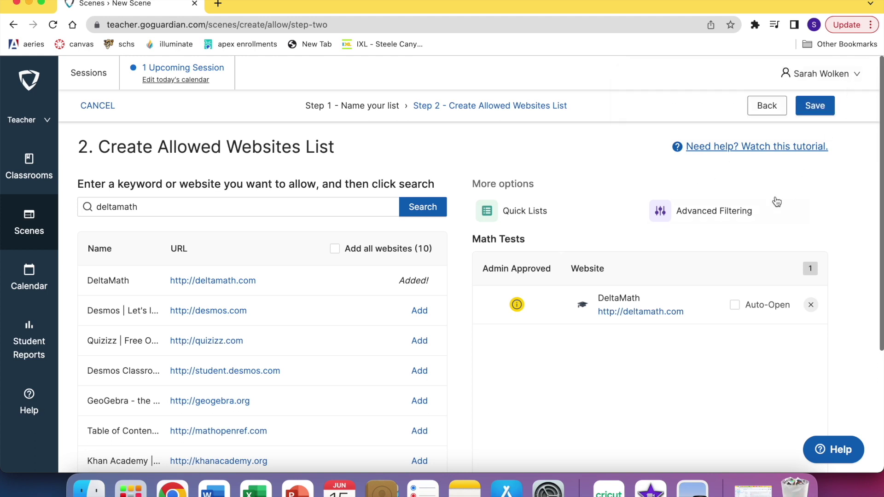
left_click(814, 105)
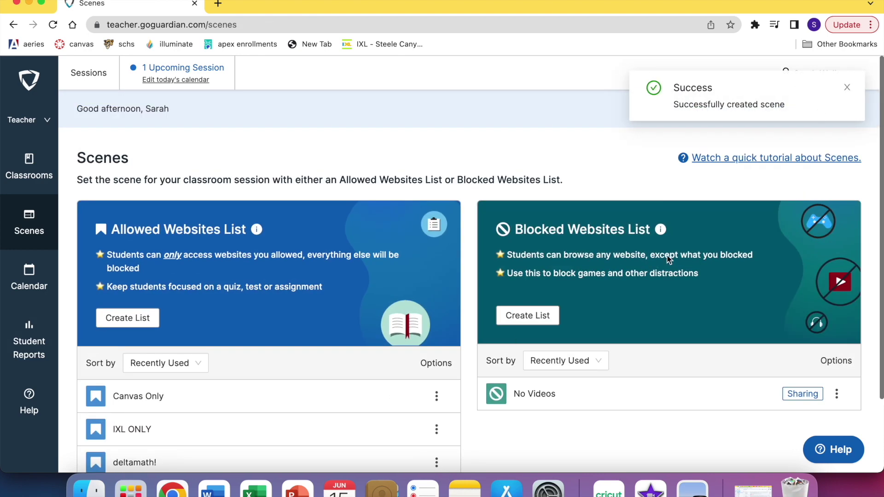
Open the Math Tests allowed websites list for editing
scroll(217, 436, "down", 4)
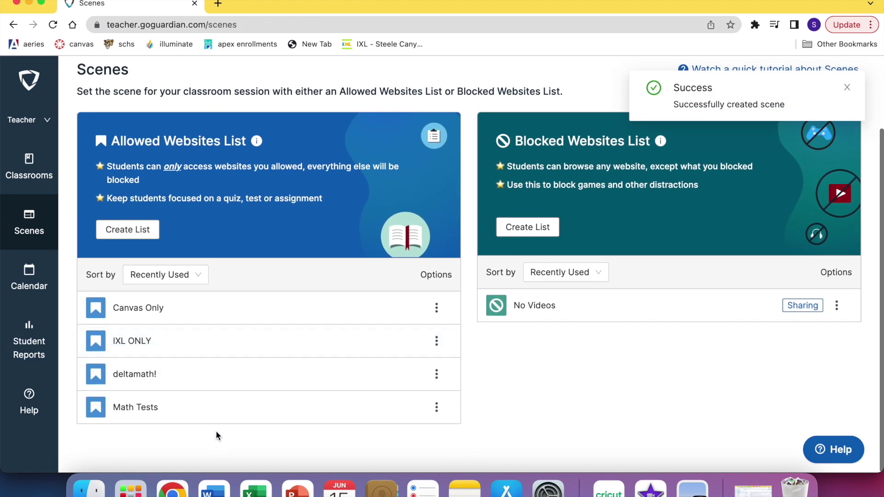
left_click(436, 408)
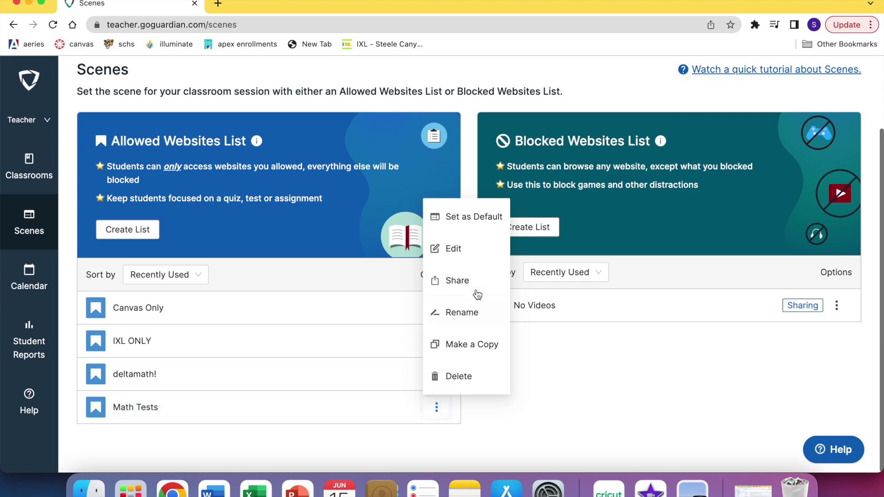
left_click(477, 253)
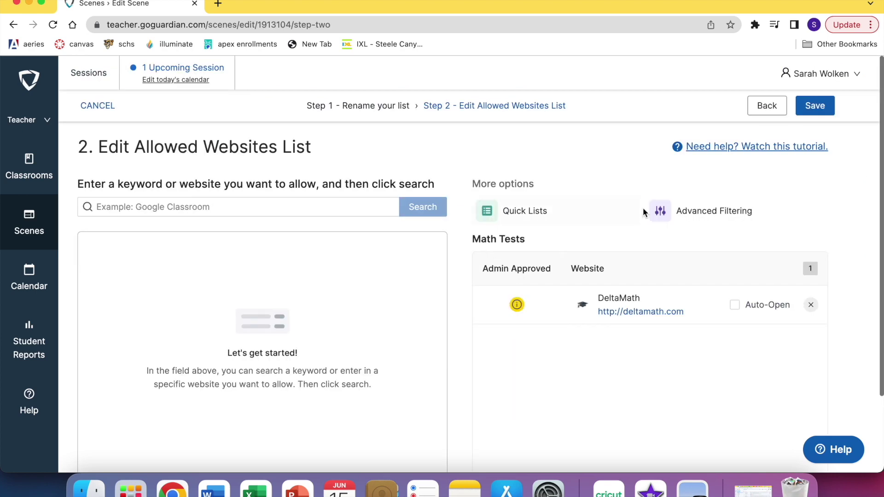
Examine the Advanced Filtering exception options for the Math Tests list and close them without adding any
left_click(703, 212)
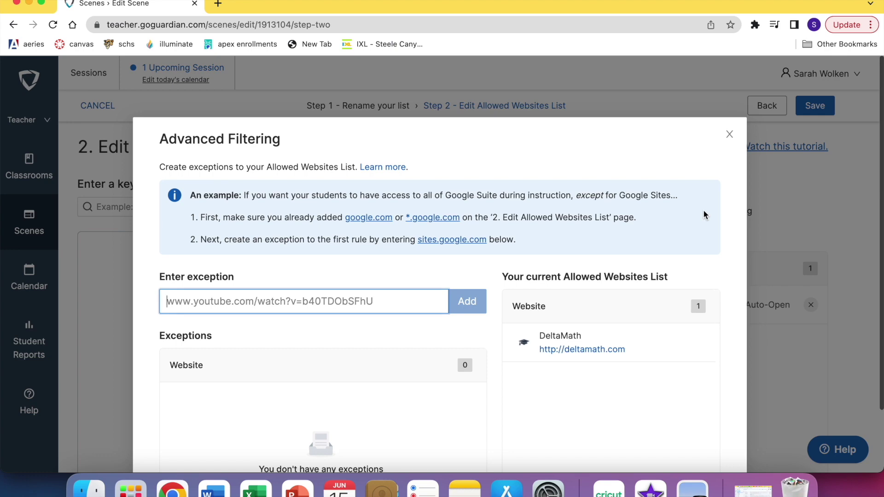
scroll(357, 450, "down", 3)
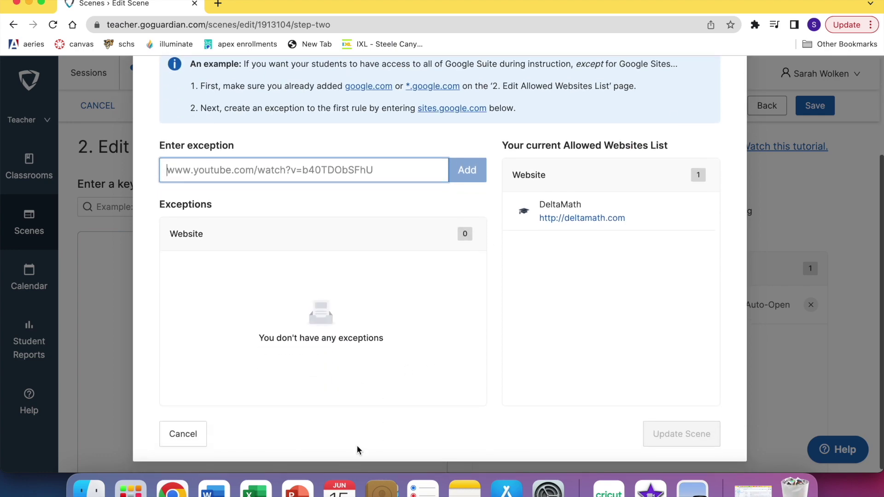
scroll(357, 445, "up", 3)
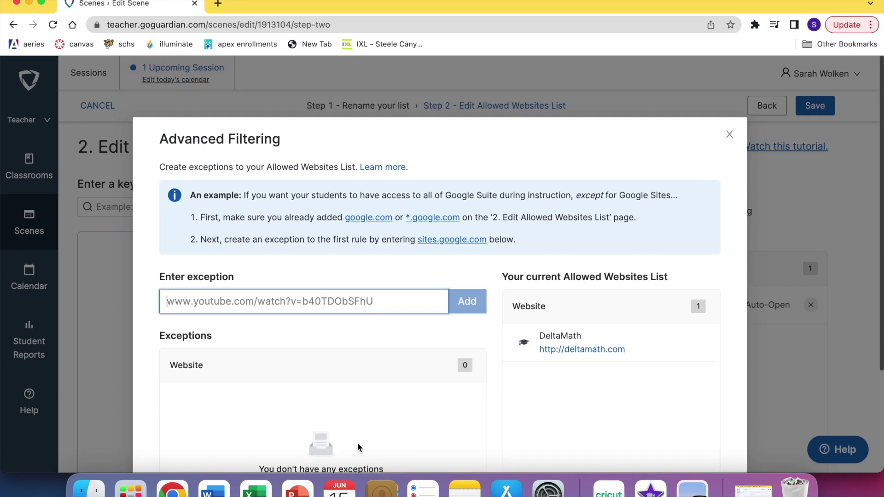
left_click(730, 136)
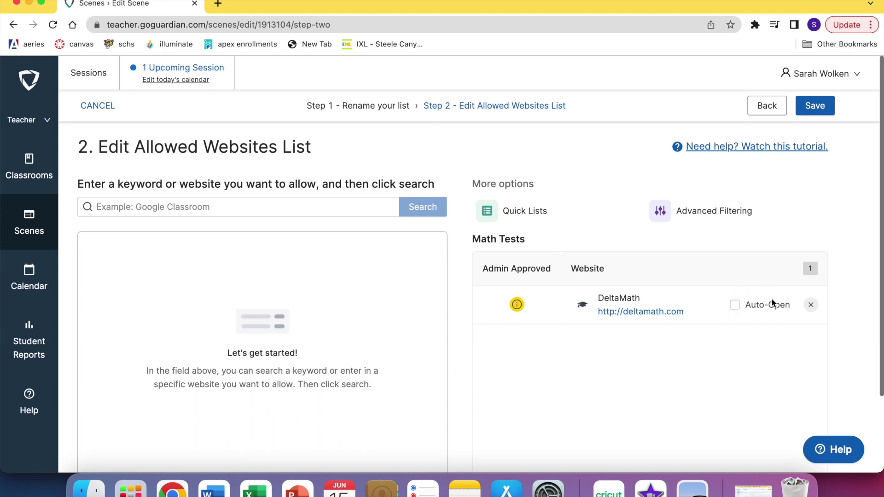
Turn on Auto-Open for the DeltaMath website in the Math Tests list and return to the Scenes overview
left_click(735, 306)
left_click(48, 235)
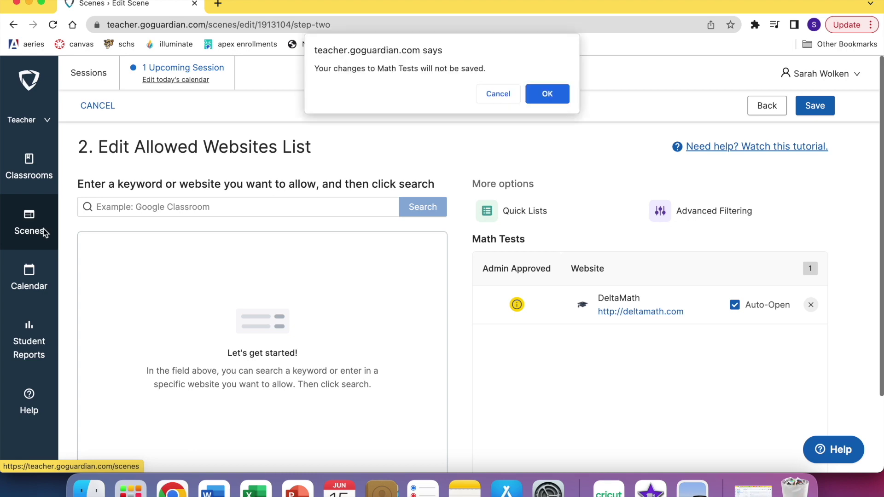
left_click(499, 92)
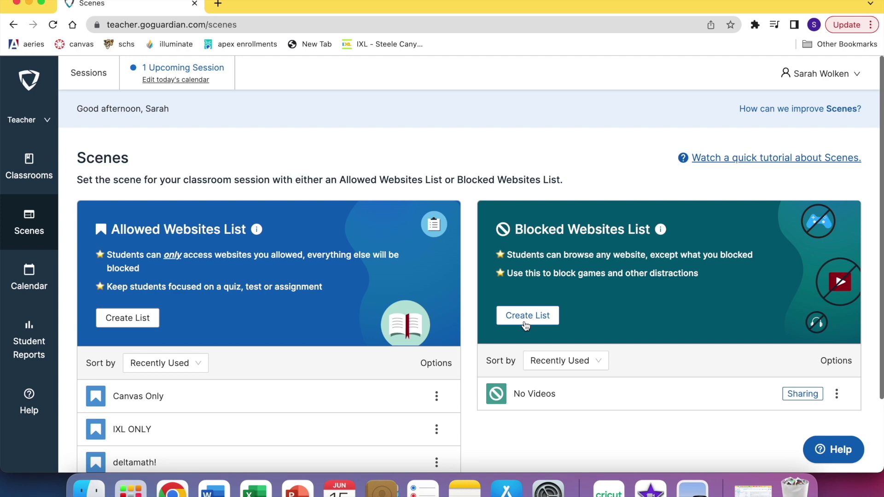
Start a new blocked websites list named Projects and continue to choosing its websites
left_click(525, 316)
left_click(174, 204)
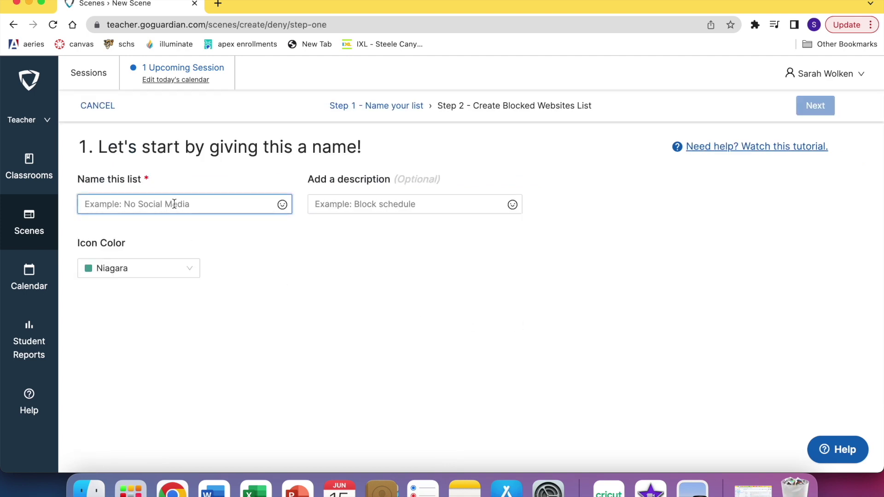
type("Pro")
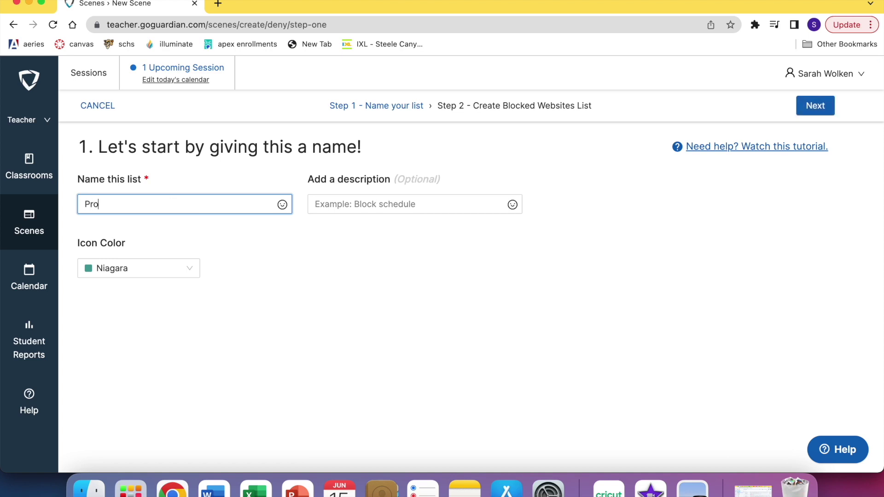
type("jects")
left_click(814, 109)
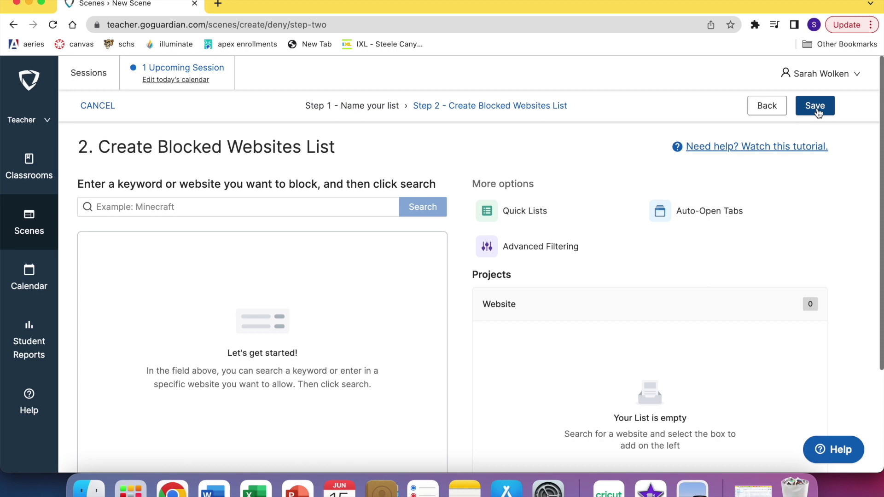
Search for netflix and add netflix.com to the Projects blocked list
left_click(318, 208)
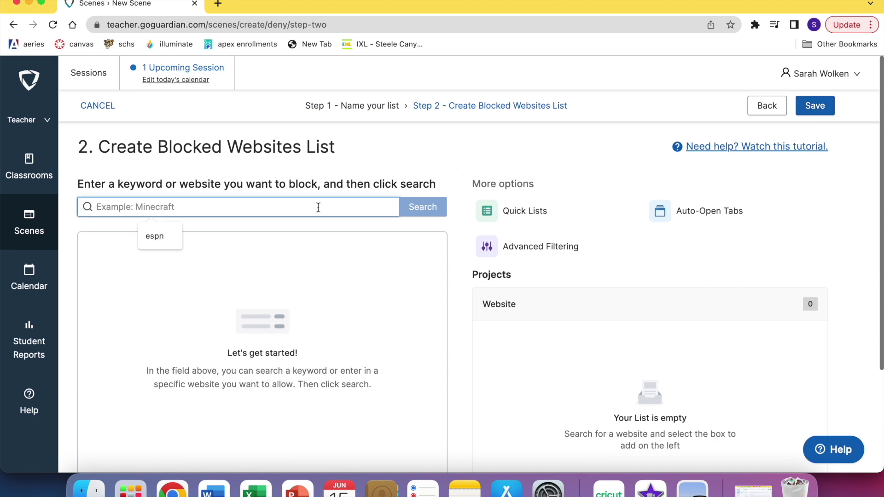
type("netflis")
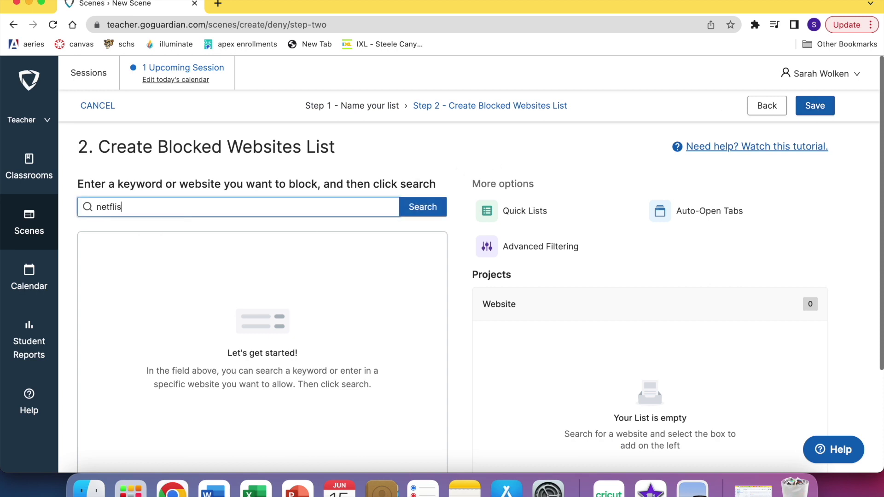
key("BackSpace")
type("x")
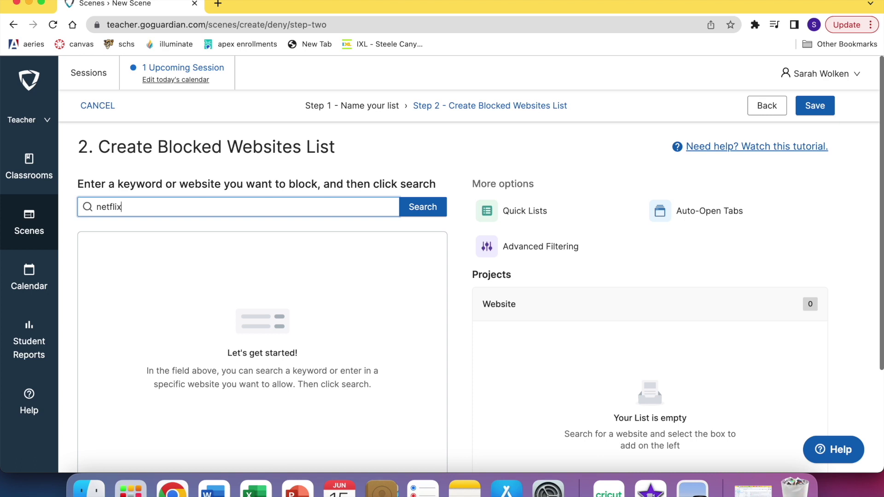
left_click(428, 208)
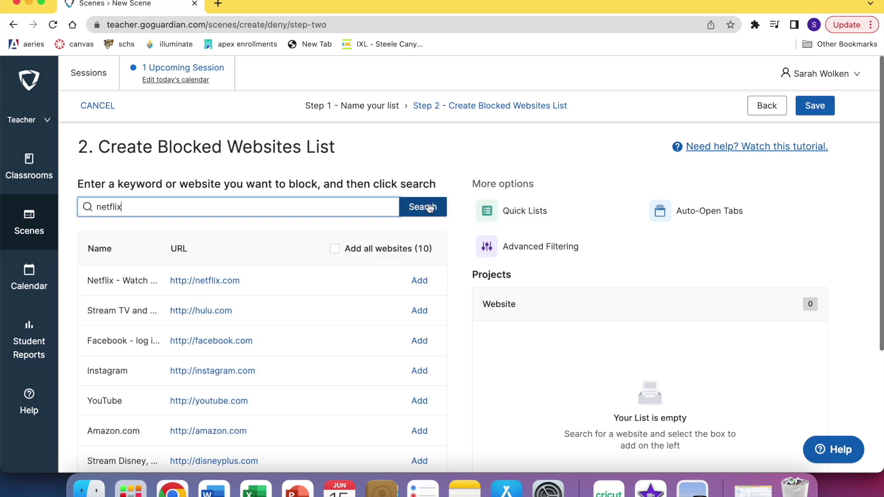
left_click(418, 280)
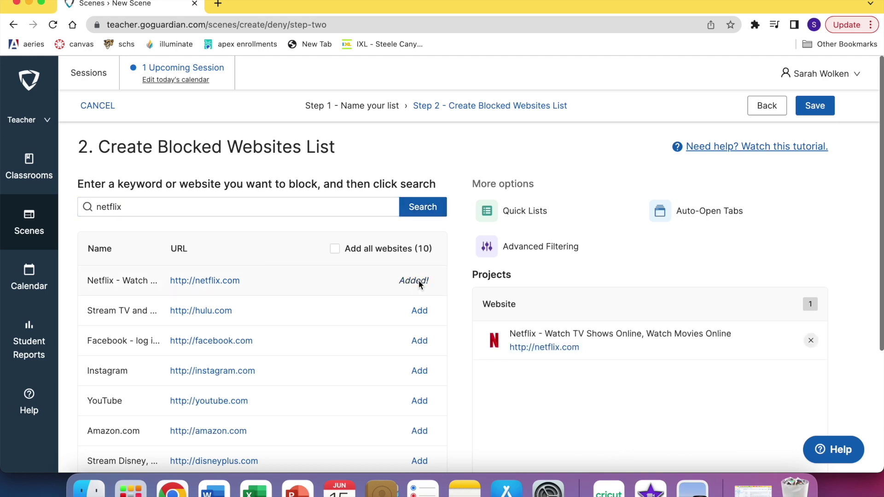
Add hulu.com, youtube.com, amazon.com and disneyplus.com from the search results to the Projects blocked list
left_click(419, 310)
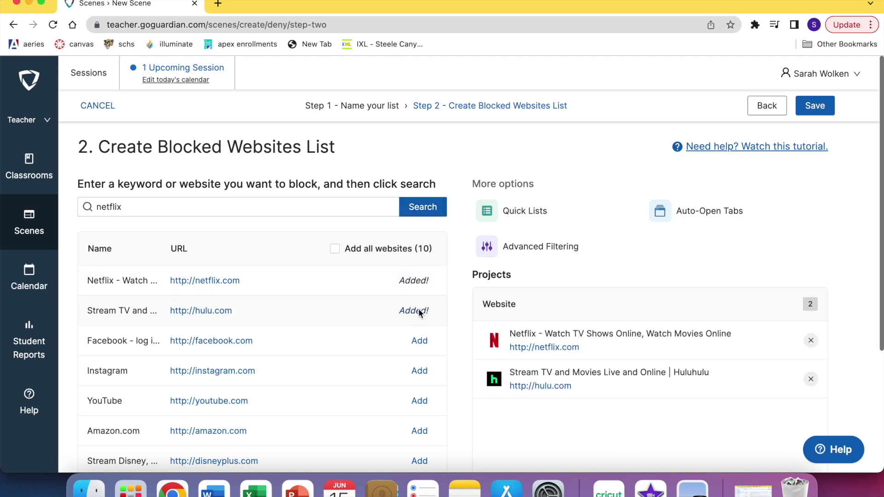
scroll(419, 311, "down", 3)
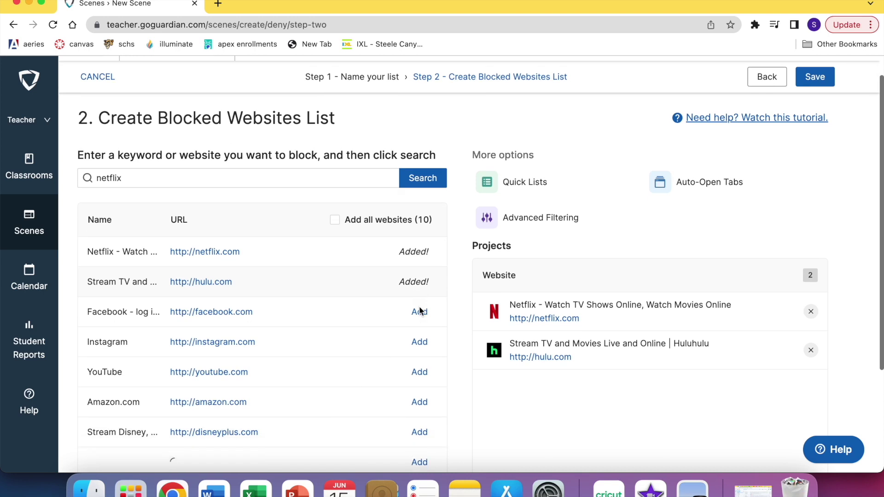
left_click(418, 341)
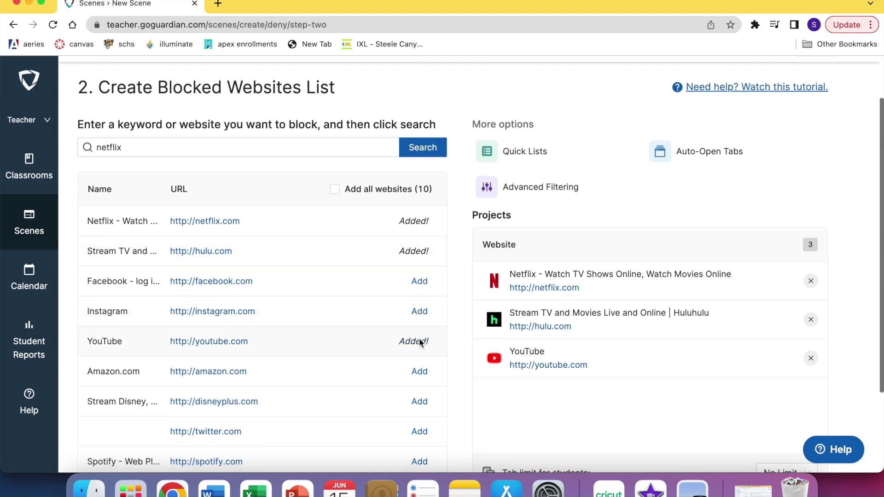
scroll(419, 341, "down", 3)
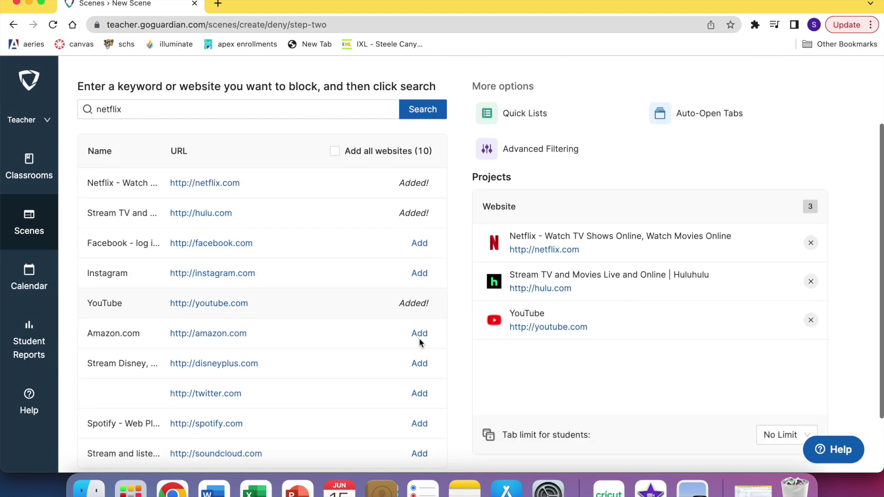
left_click(419, 323)
left_click(420, 353)
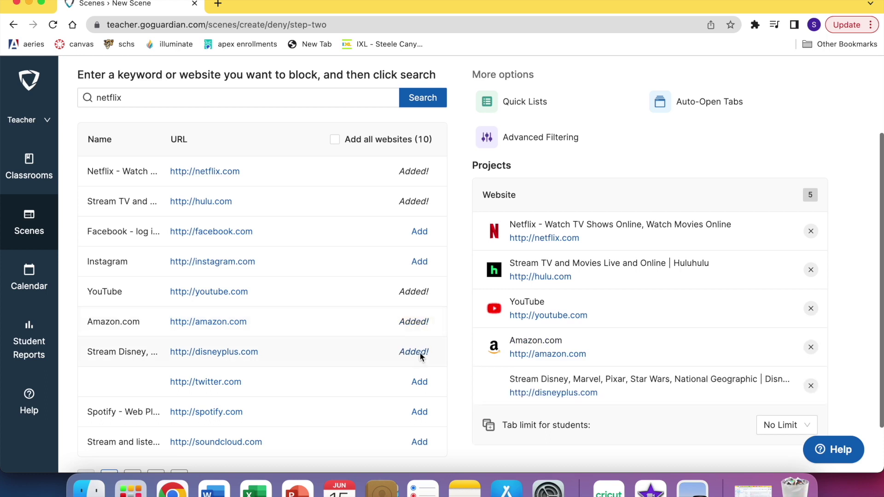
Search for brainly and add brainly.com to the Projects blocked list
scroll(420, 353, "down", 3)
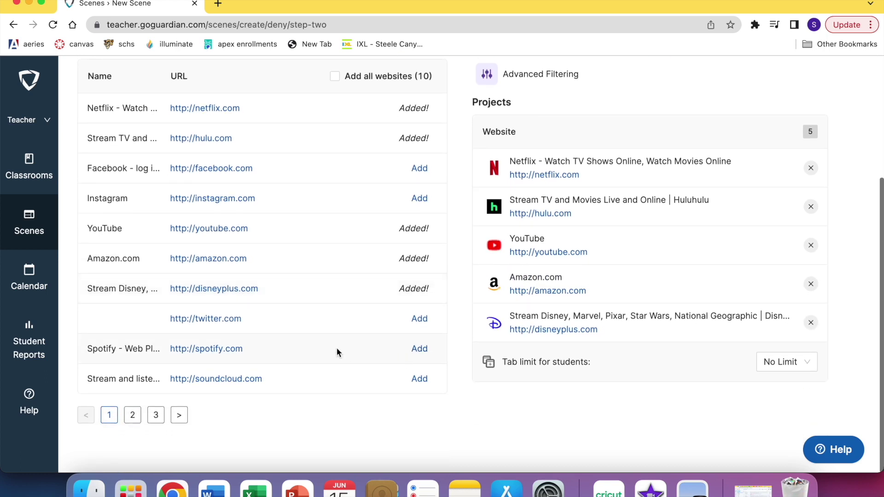
scroll(336, 352, "up", 9)
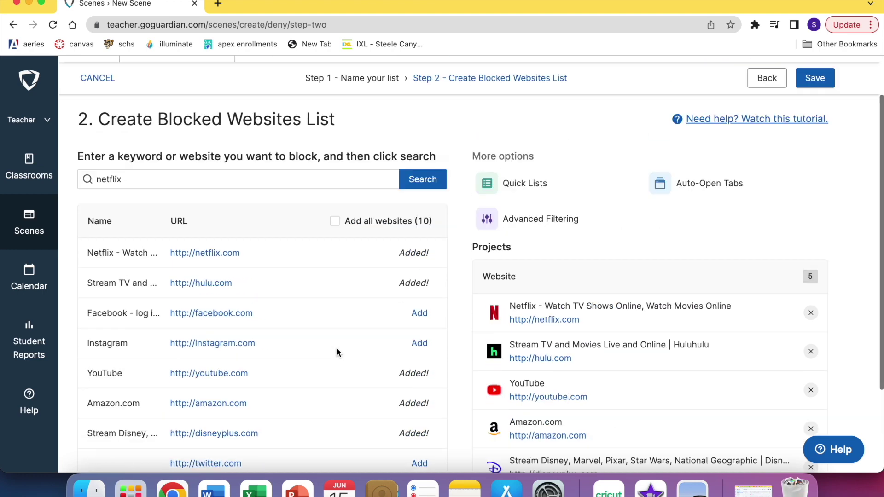
left_click(132, 205)
double_click(117, 206)
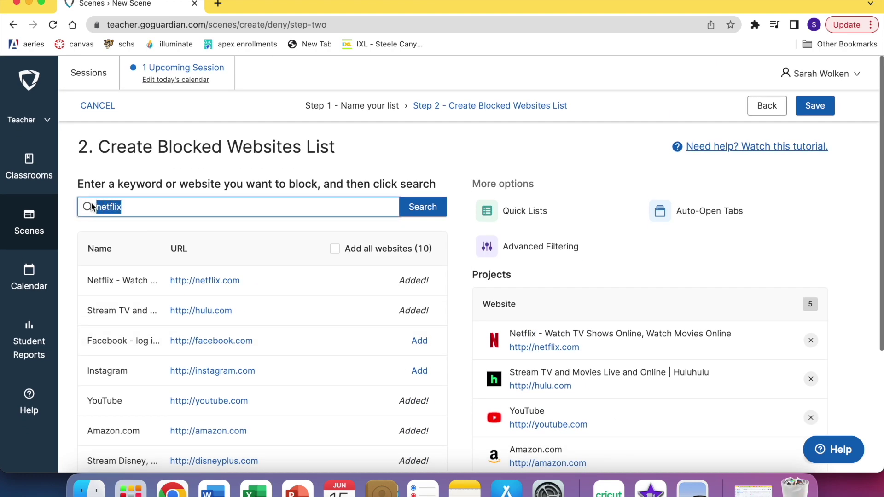
type("brainly")
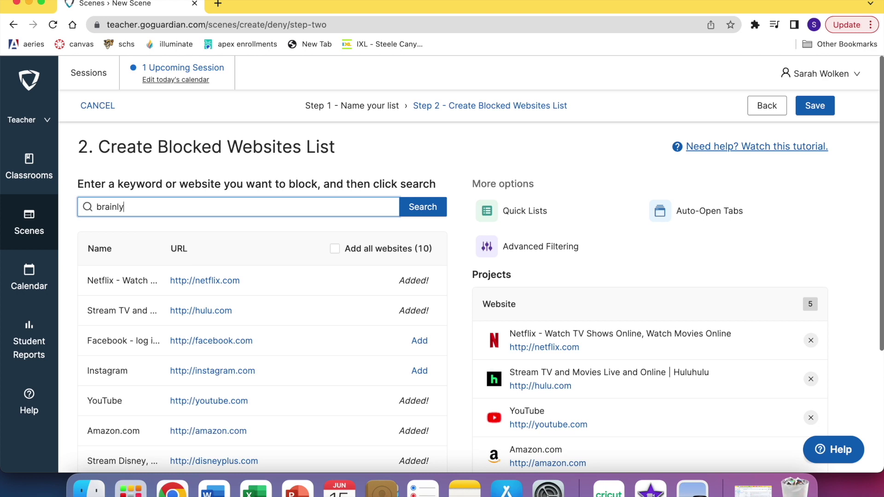
left_click(419, 207)
scroll(418, 205, "down", 4)
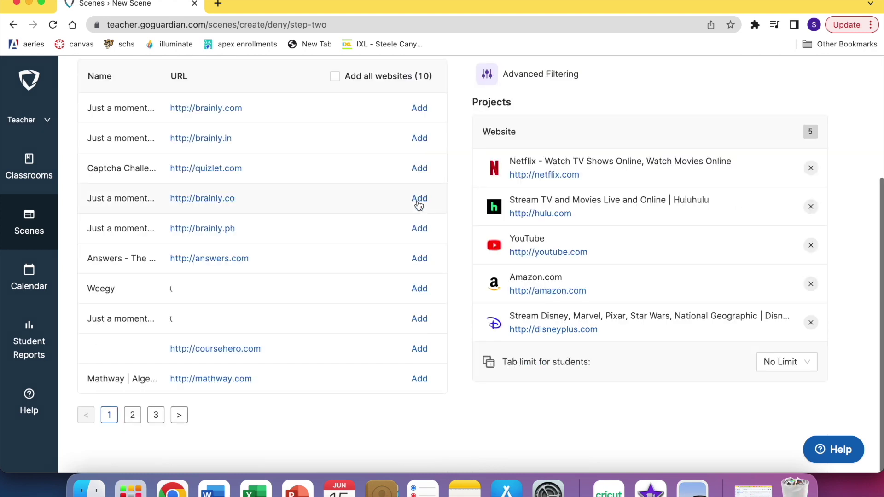
scroll(259, 200, "up", 2)
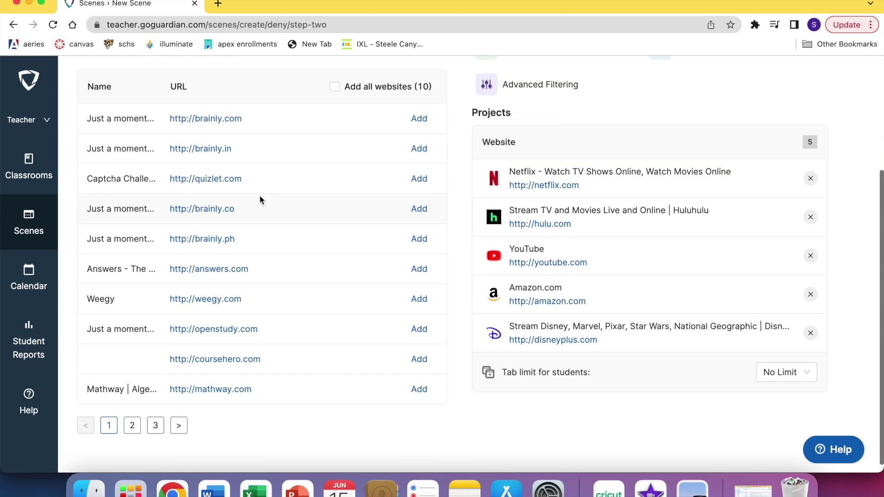
scroll(259, 199, "up", 1)
left_click(418, 178)
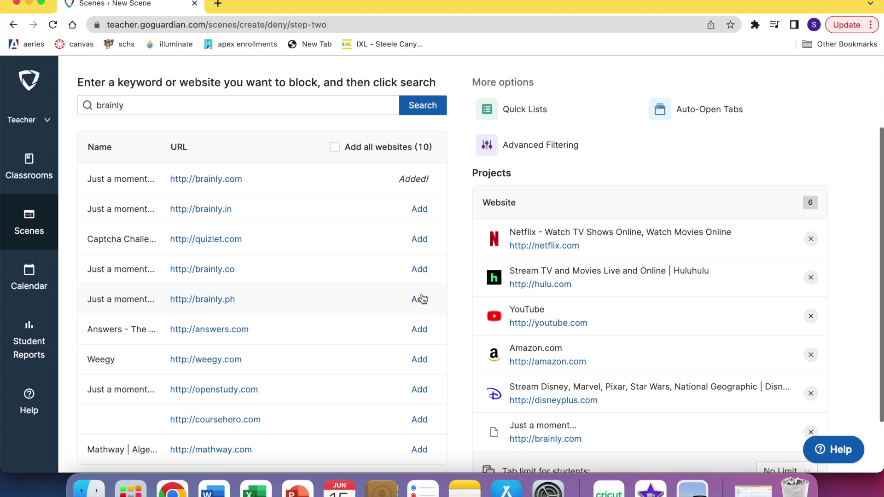
Save the Projects blocked websites list
left_click(35, 234)
left_click(497, 93)
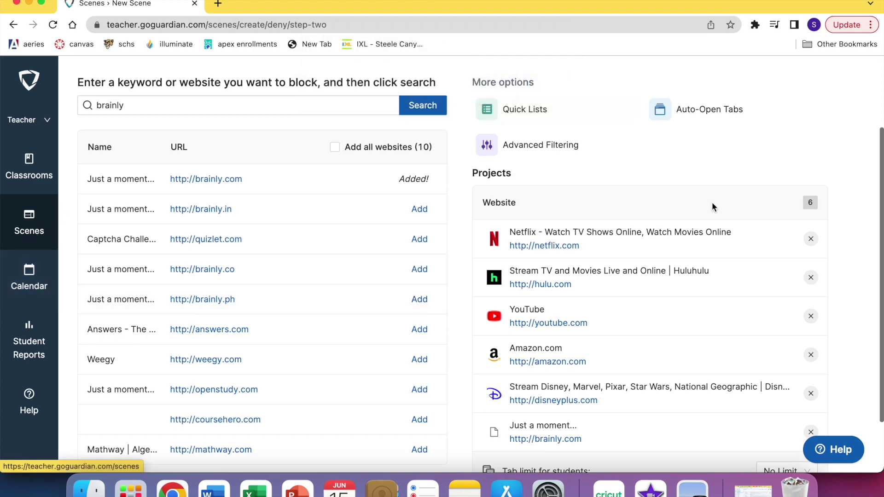
scroll(712, 207, "up", 3)
left_click(811, 105)
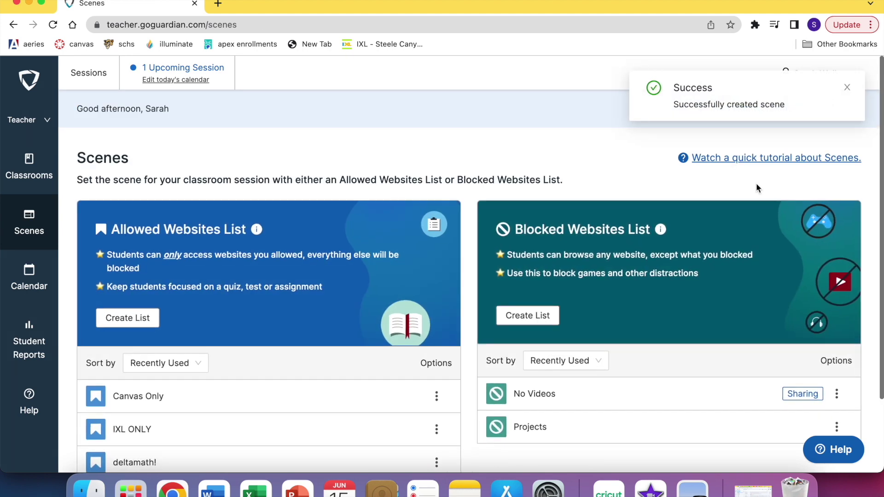
Open the existing No Videos blocked list and look through all of its blocked websites
left_click(517, 397)
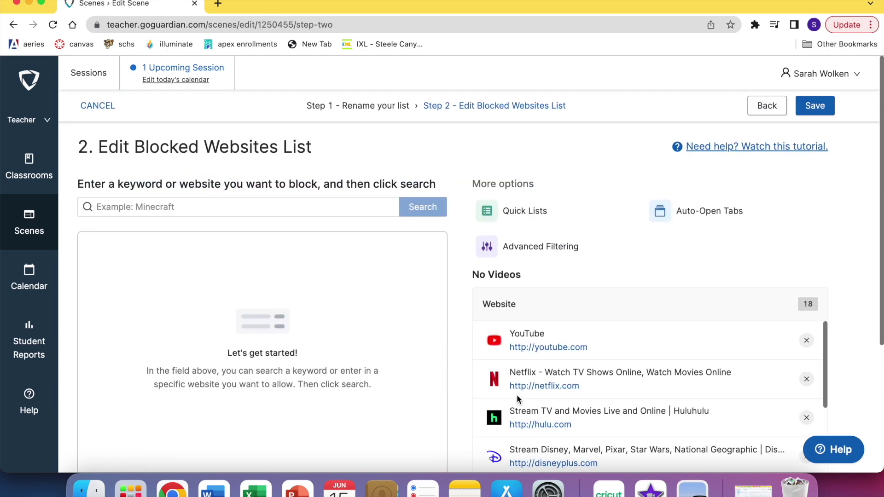
scroll(612, 311, "down", 3)
scroll(611, 311, "down", 3)
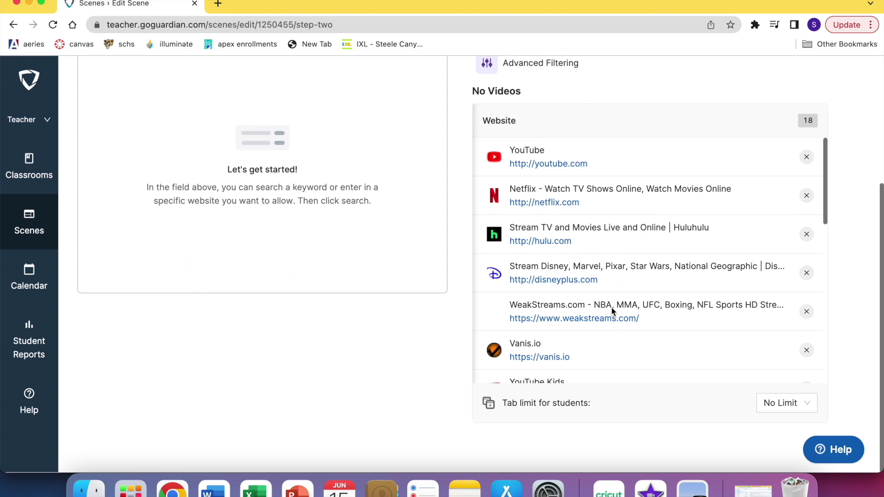
scroll(677, 296, "down", 2)
scroll(678, 295, "down", 5)
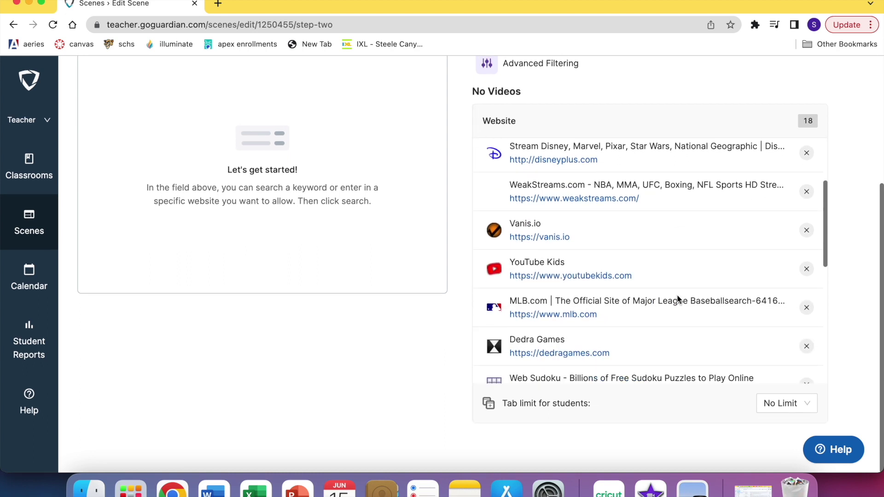
scroll(677, 296, "down", 1)
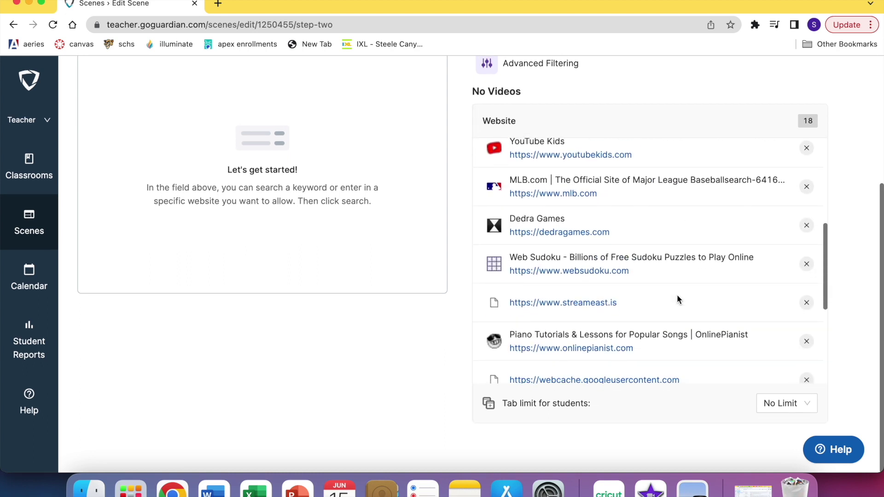
scroll(677, 297, "down", 4)
scroll(677, 296, "down", 3)
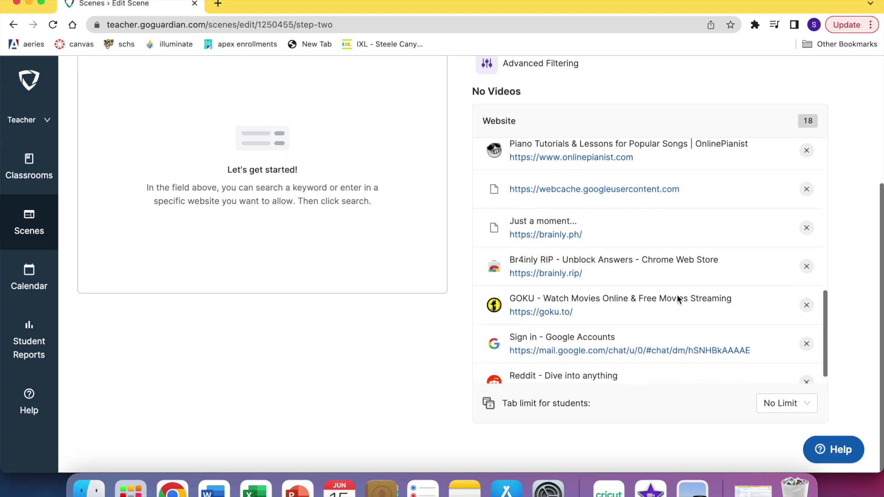